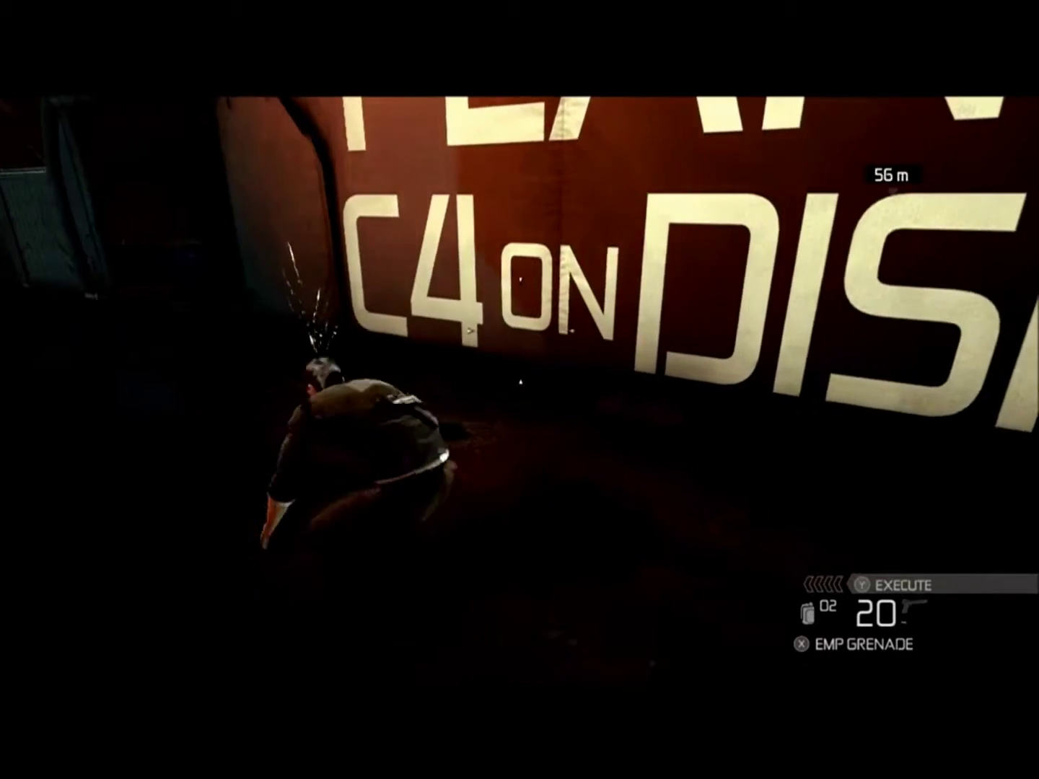
key("w")
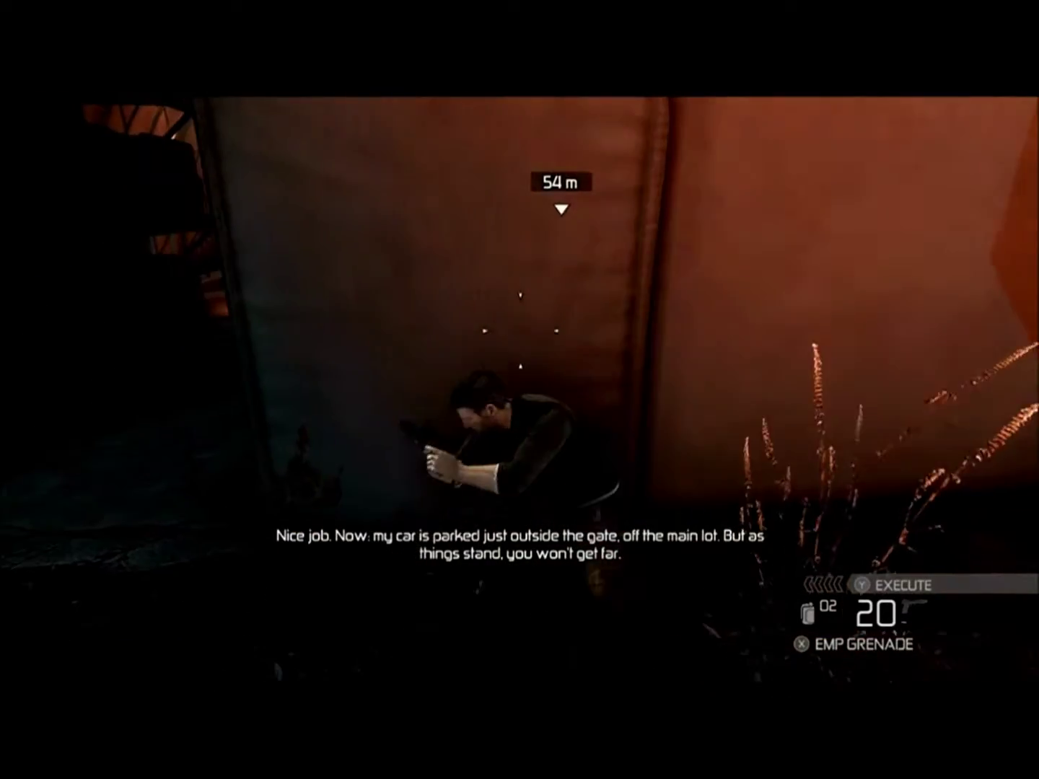
key("a")
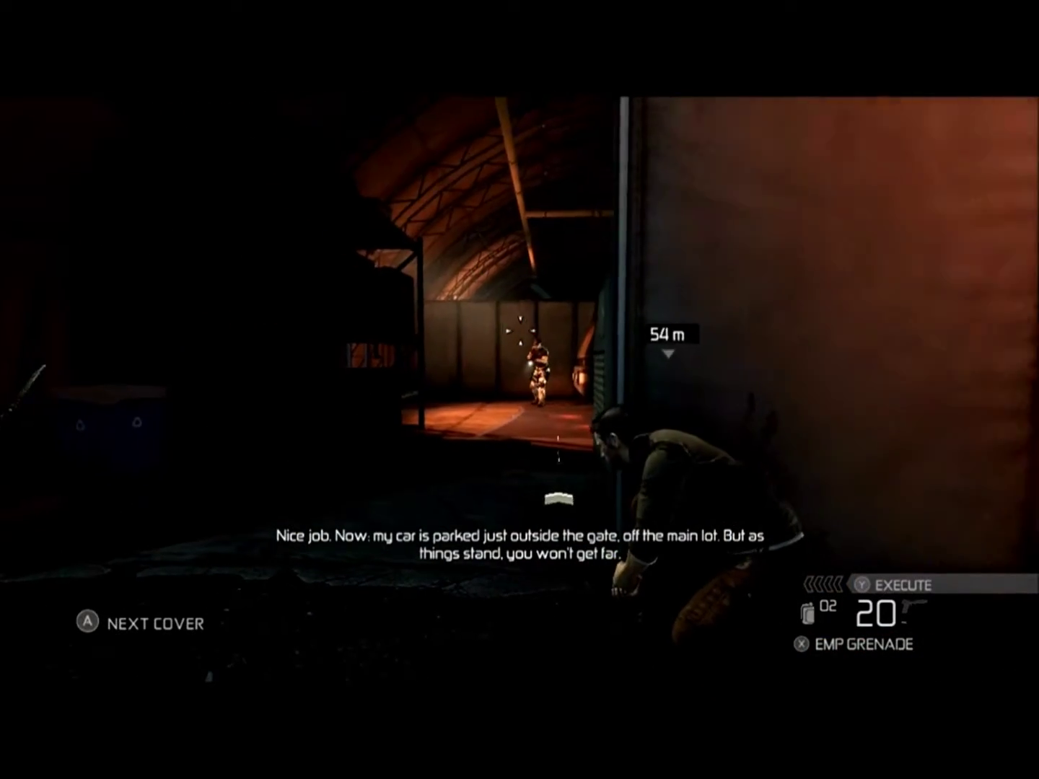
key("a")
key("d")
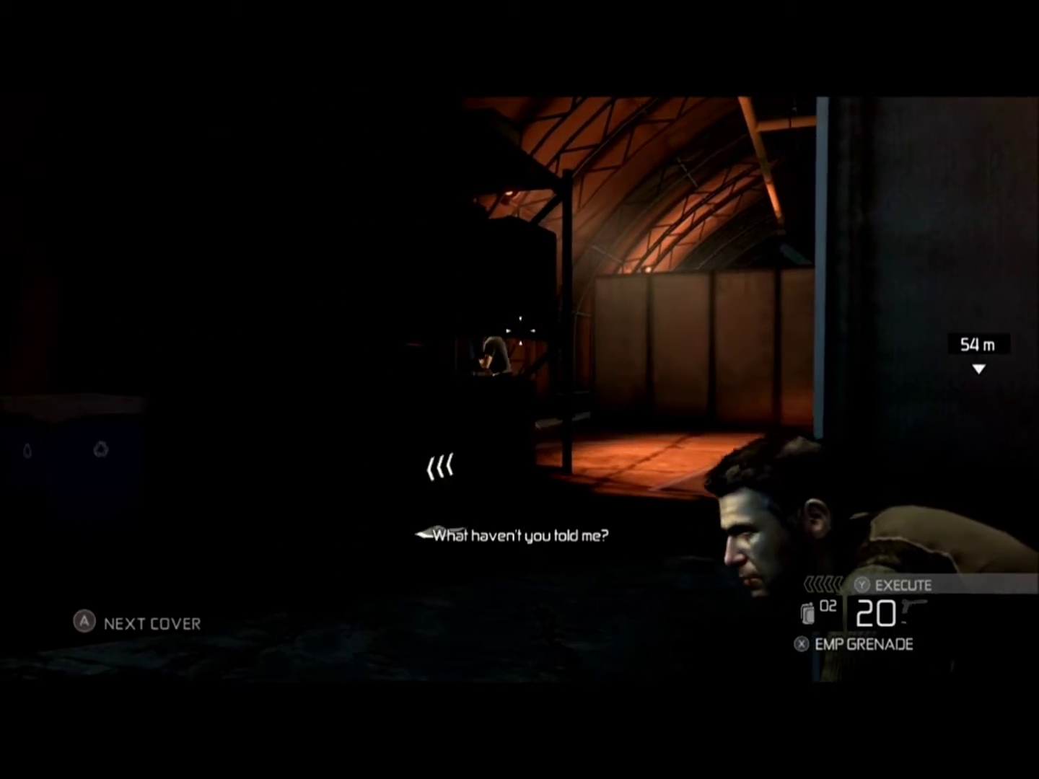
key("s")
key("w")
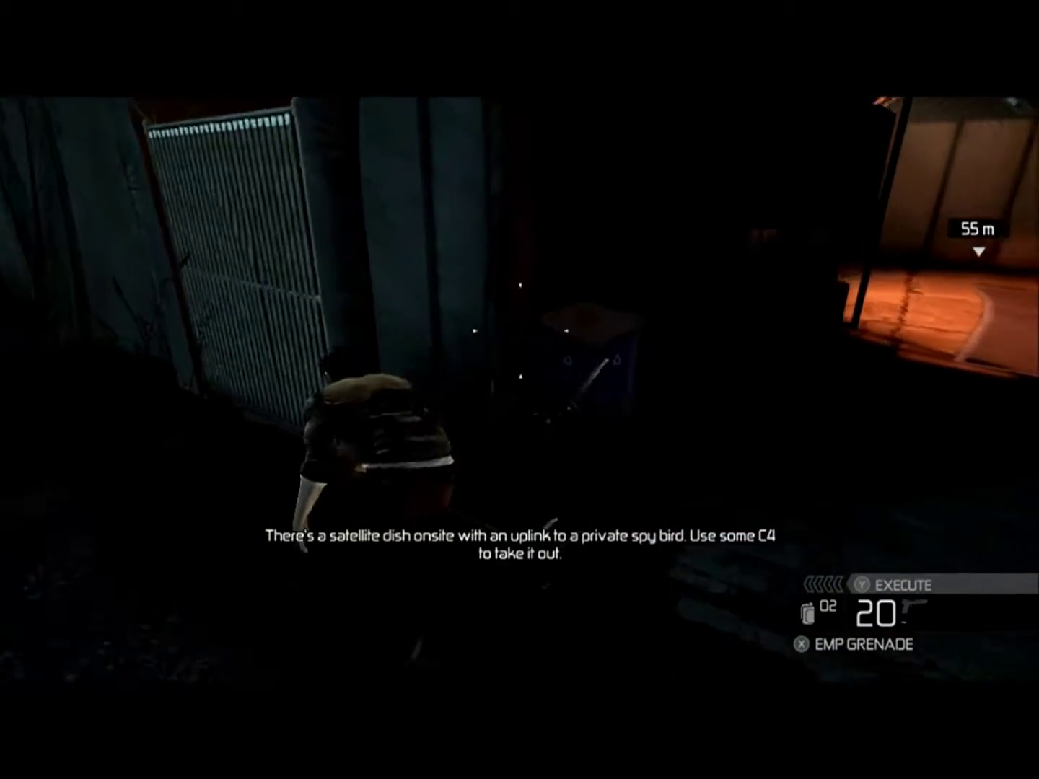
key("w")
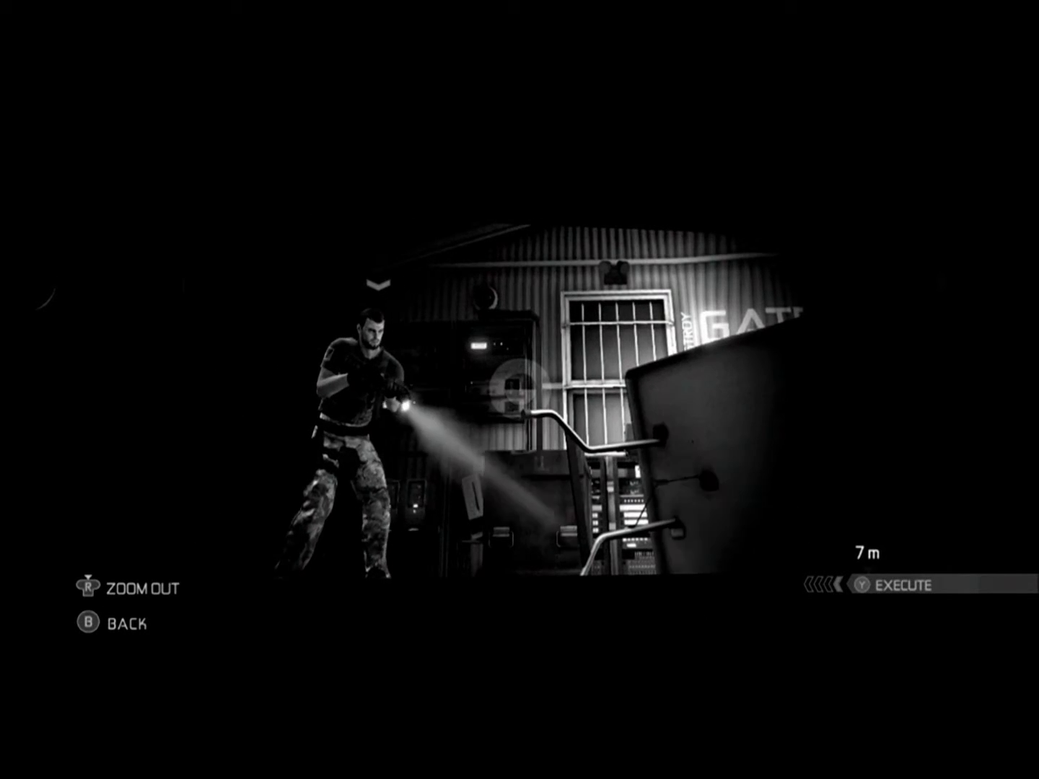
key("Escape")
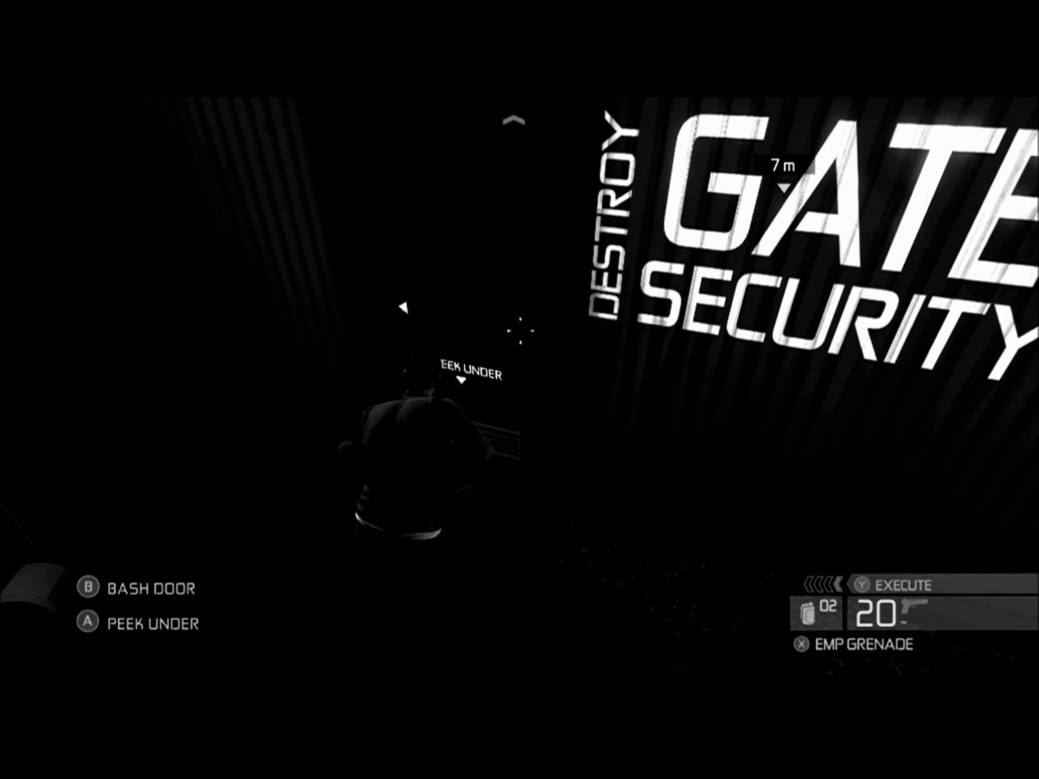
key("a")
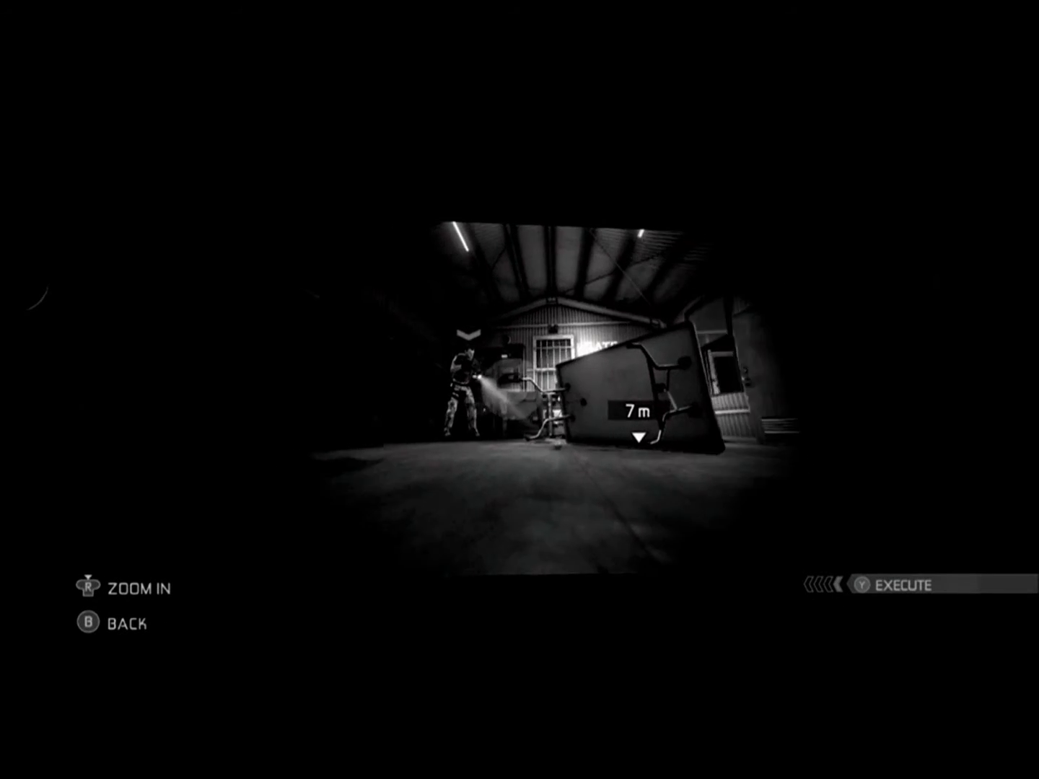
key("z")
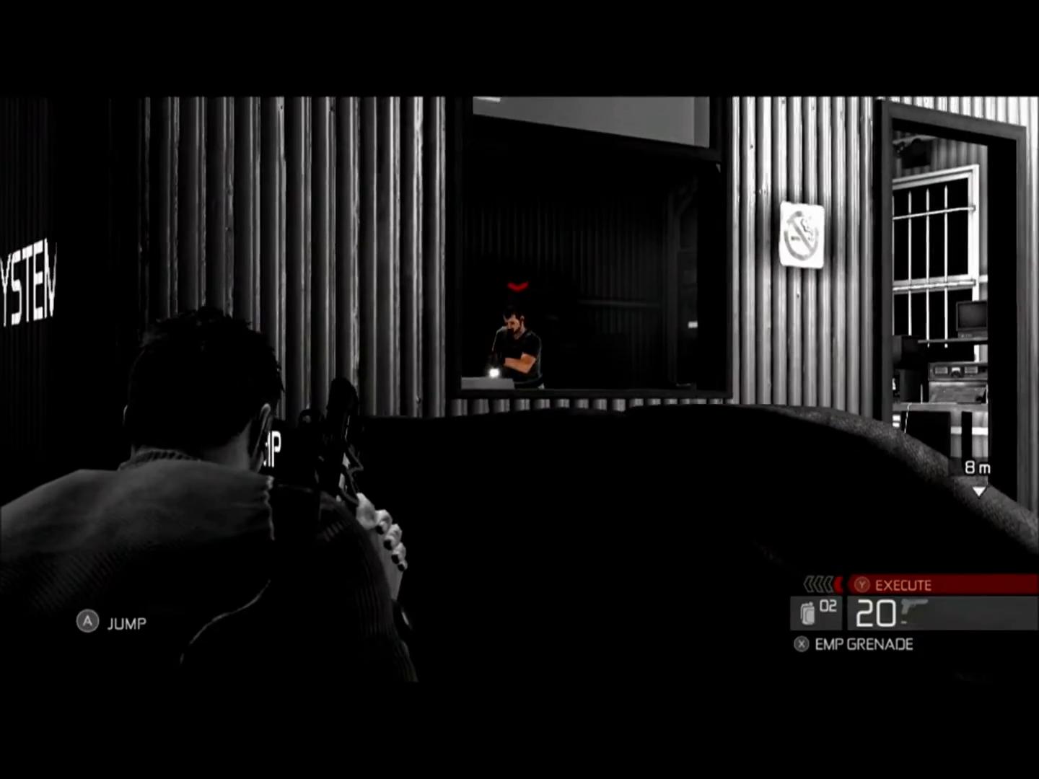
left_click(519, 390)
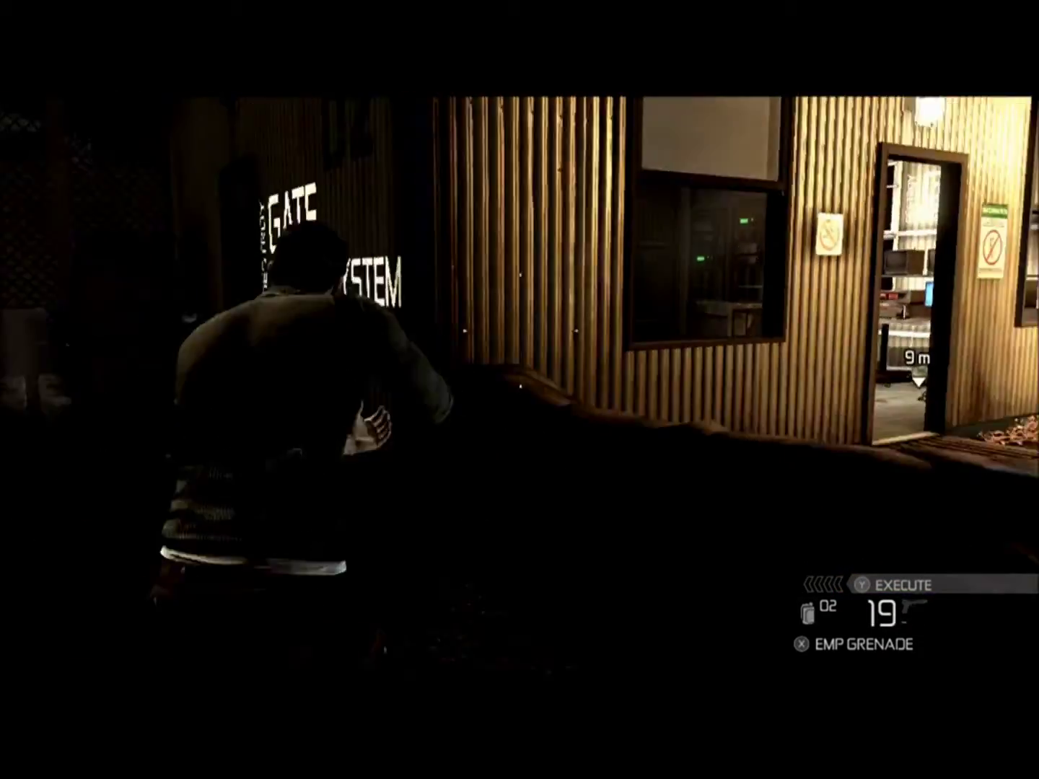